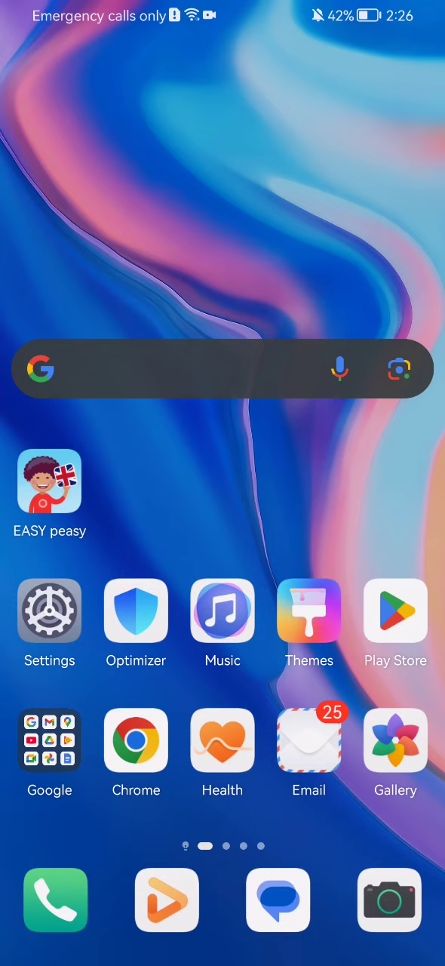
{"action": "left_click", "coordinate": [50, 480]}
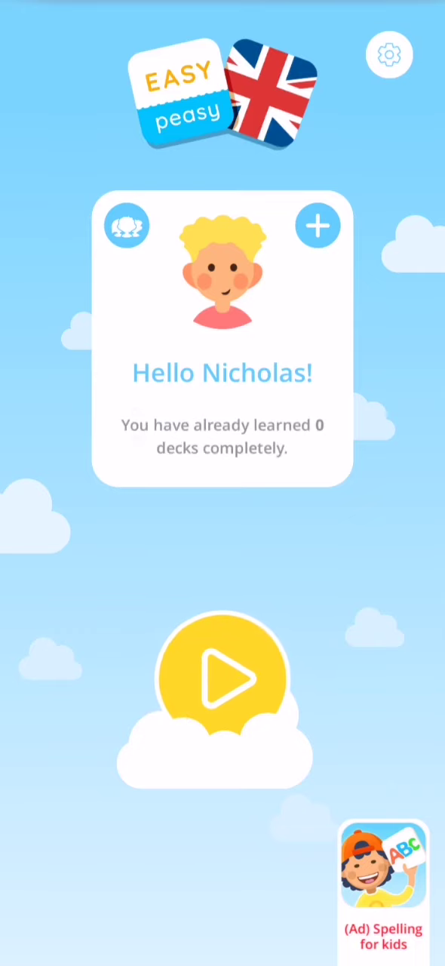
{"action": "left_click", "coordinate": [390, 55]}
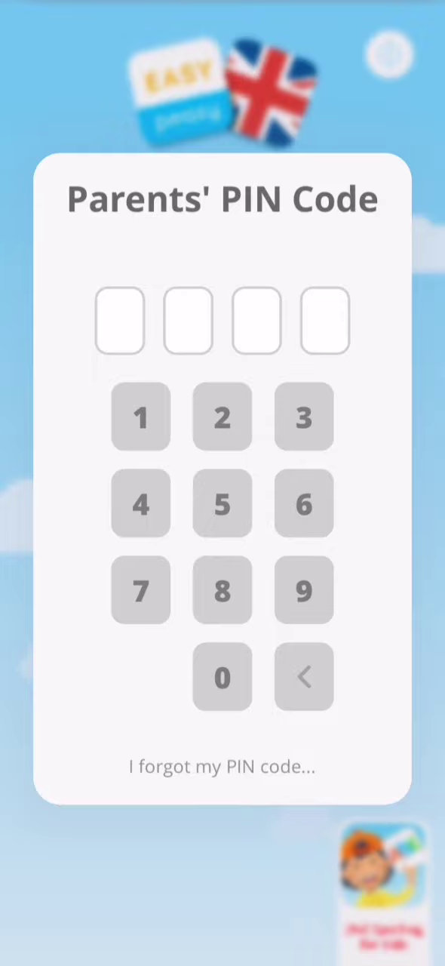
{"action": "left_click", "coordinate": [141, 416]}
{"action": "left_click", "coordinate": [223, 415]}
{"action": "left_click", "coordinate": [223, 676]}
{"action": "left_click", "coordinate": [223, 590]}
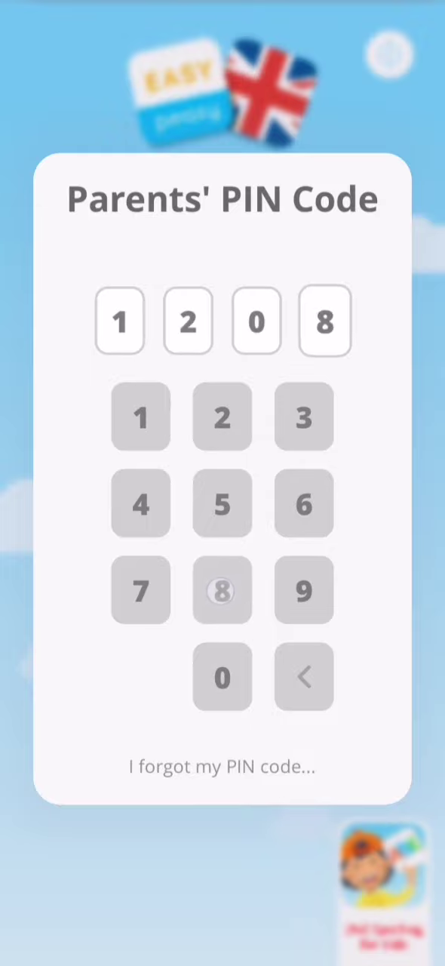
{"action": "left_click_drag", "start_coordinate": [302, 656], "coordinate": [302, 399]}
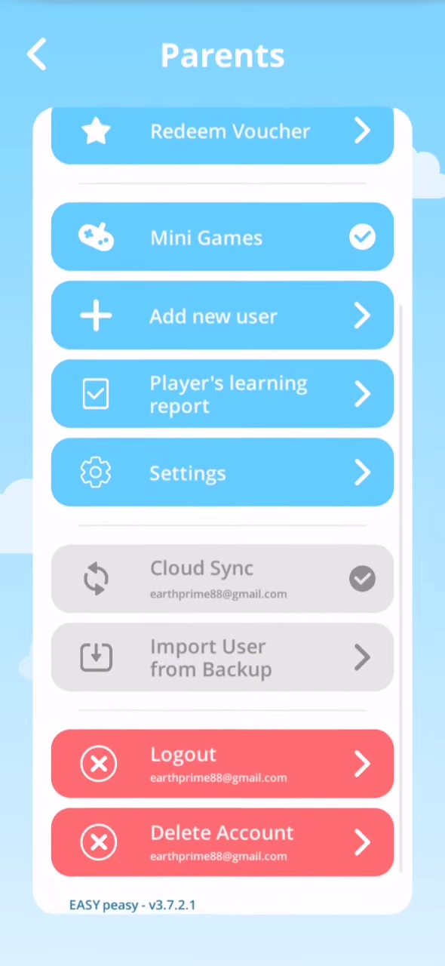
Open the Settings row in the Parents list.
{"action": "left_click", "coordinate": [260, 464]}
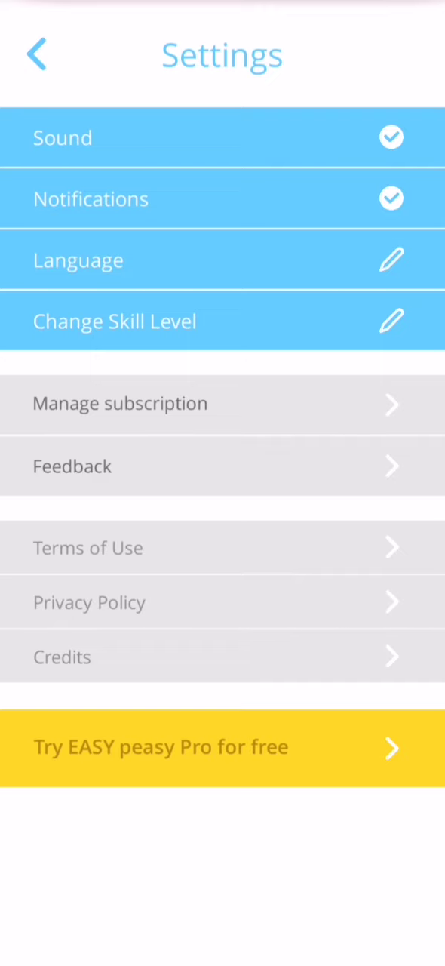
Uncheck Sound, then re-check it so sound stays enabled.
{"action": "left_click", "coordinate": [391, 136]}
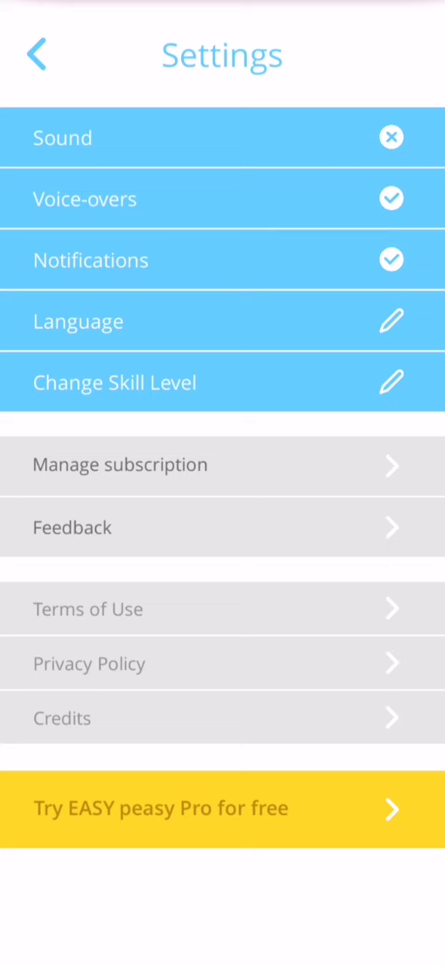
{"action": "left_click", "coordinate": [391, 137]}
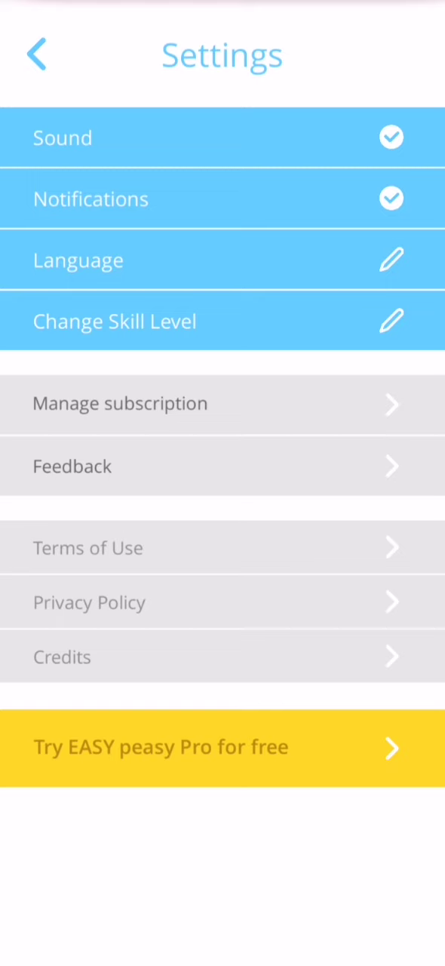
Back out of Settings and the Parents page to the main learner screen.
{"action": "left_click", "coordinate": [37, 54]}
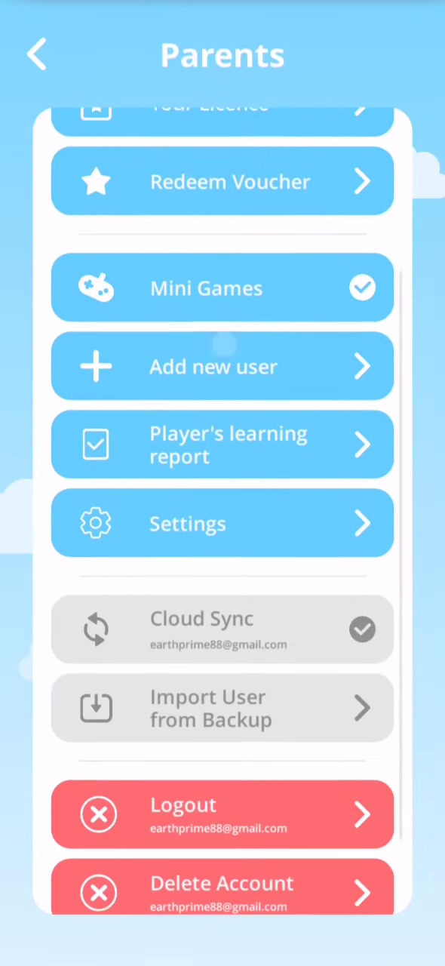
{"action": "scroll", "coordinate": [222, 483], "scroll_direction": "up", "scroll_amount": 3}
{"action": "left_click", "coordinate": [37, 55]}
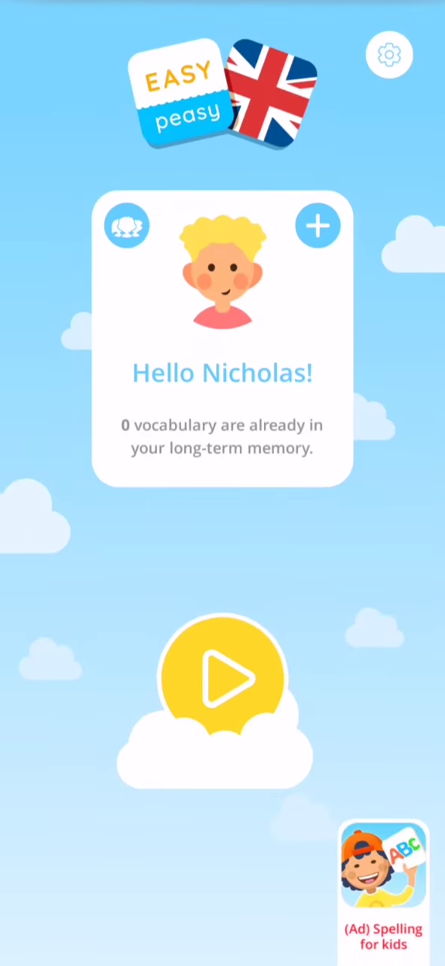